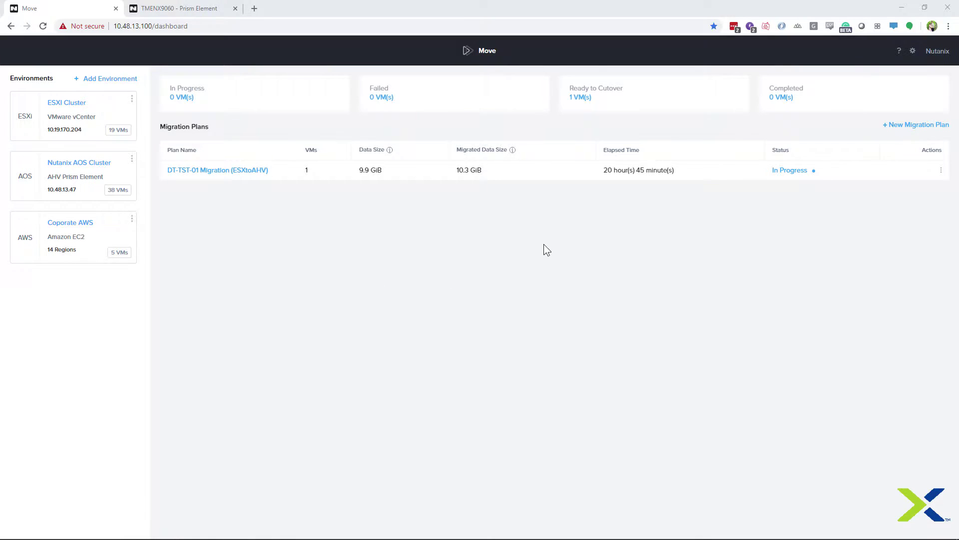
- Create a migration plan with the default name: ESXI Cluster source, Nutanix AOS Cluster target, default-container-47781 container
click(906, 131)
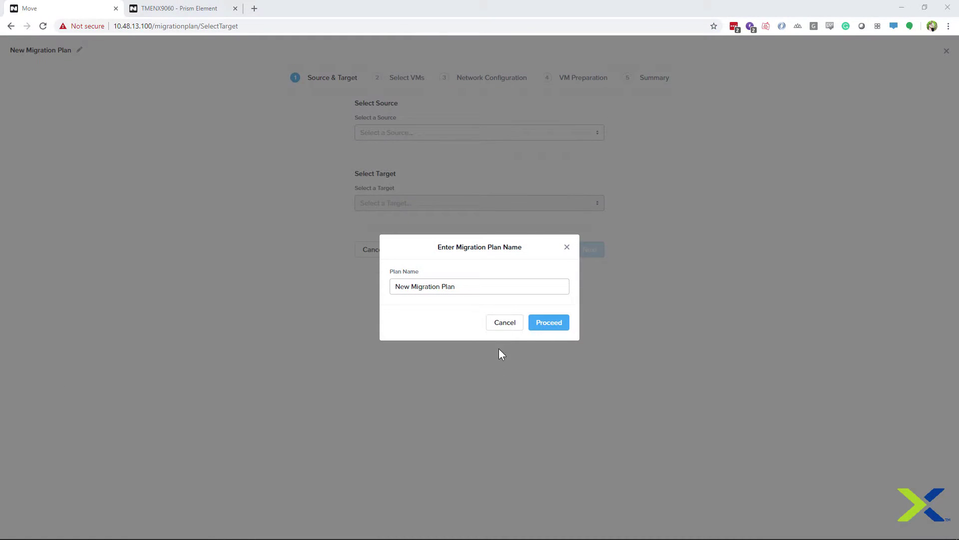
click(552, 322)
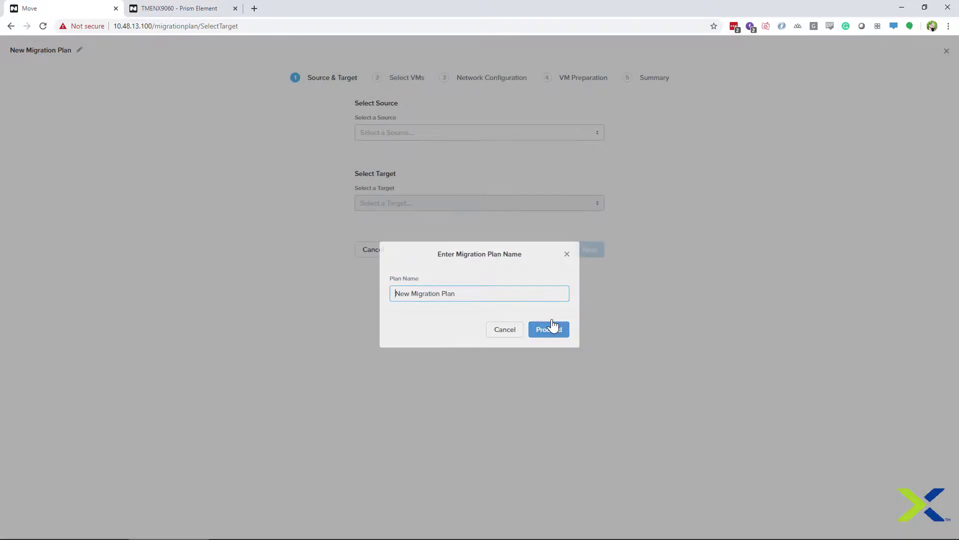
click(429, 138)
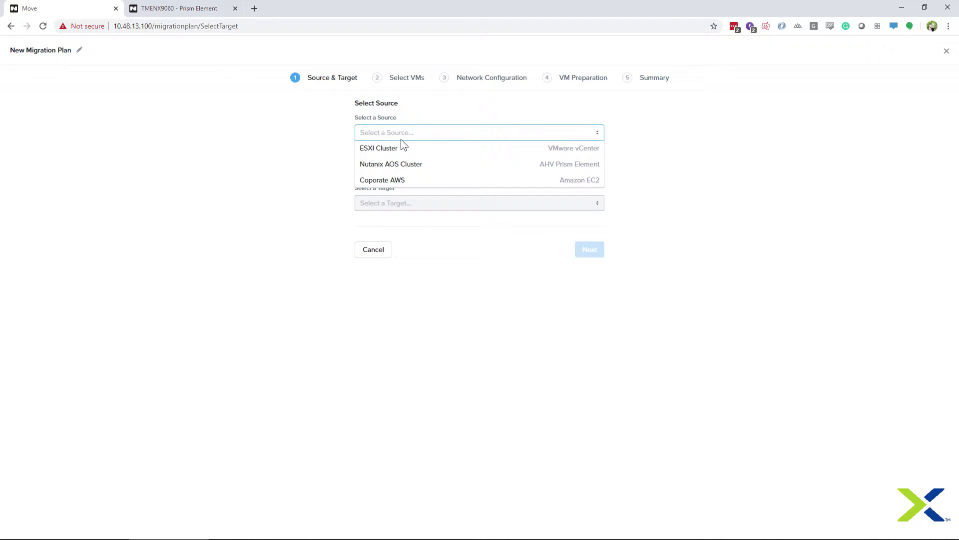
click(385, 148)
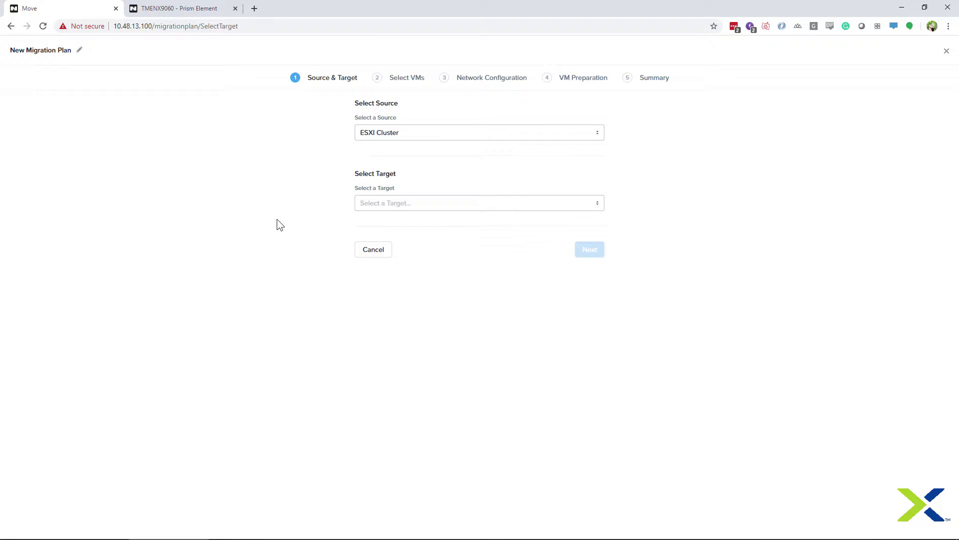
click(374, 204)
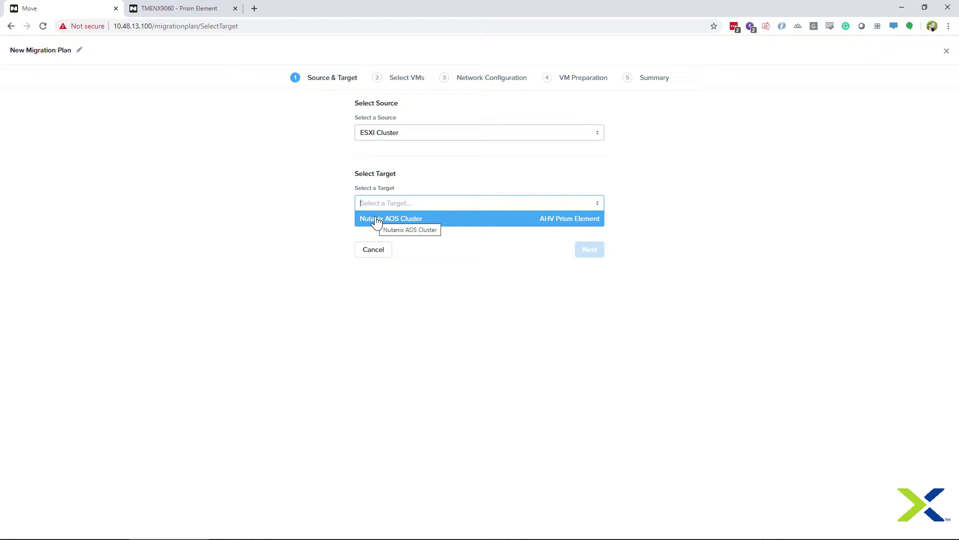
click(376, 220)
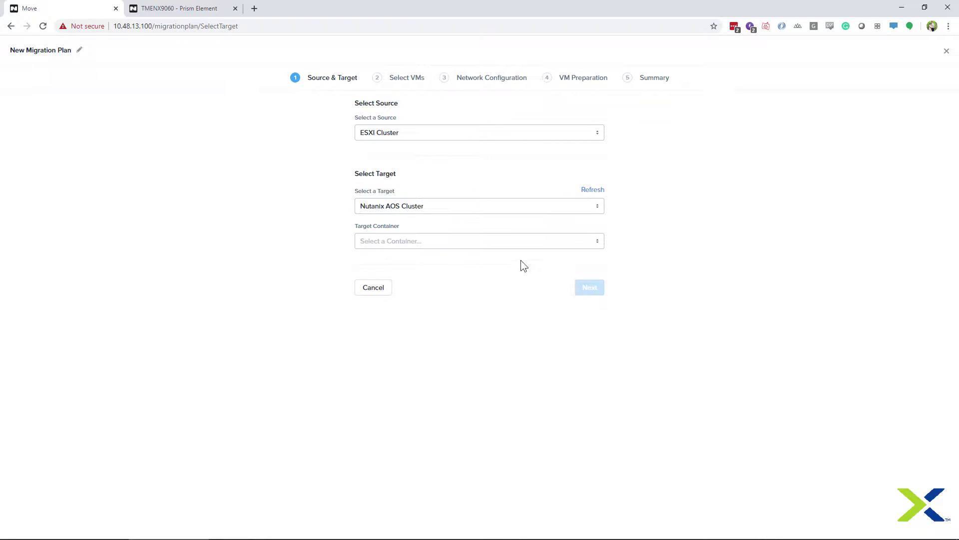
click(430, 243)
click(396, 321)
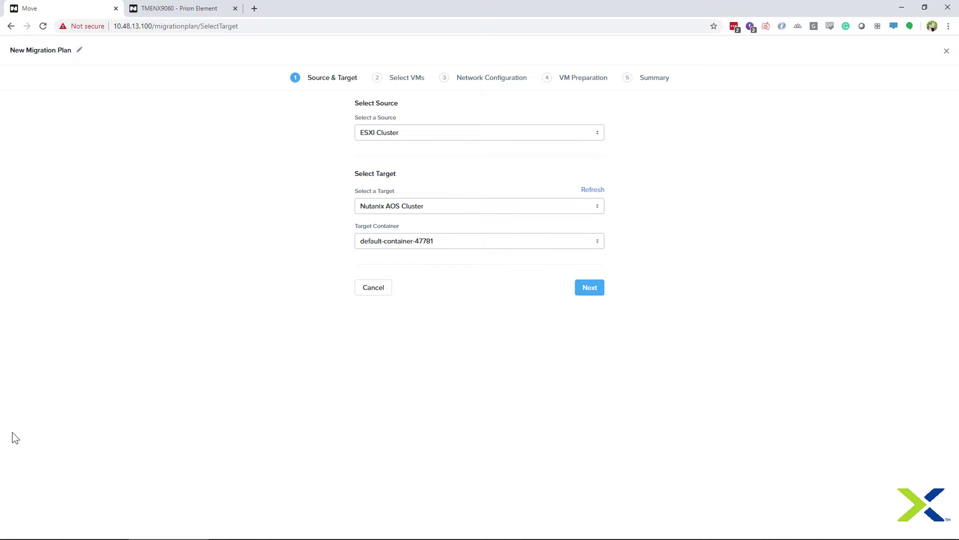
key(Return)
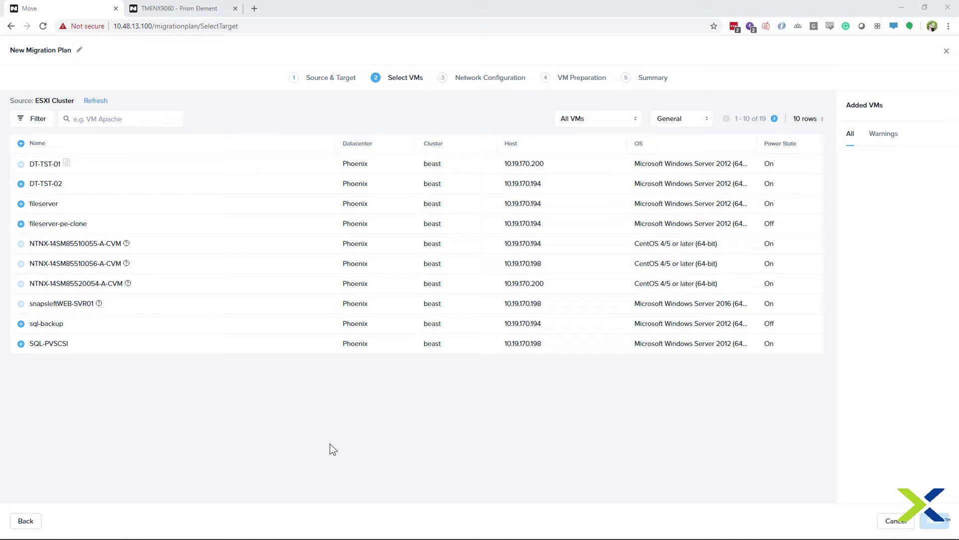
- Add DT-TST-02 to the plan, mapping VM Network to VM_Network with VLAN30 as test network
click(21, 184)
click(925, 518)
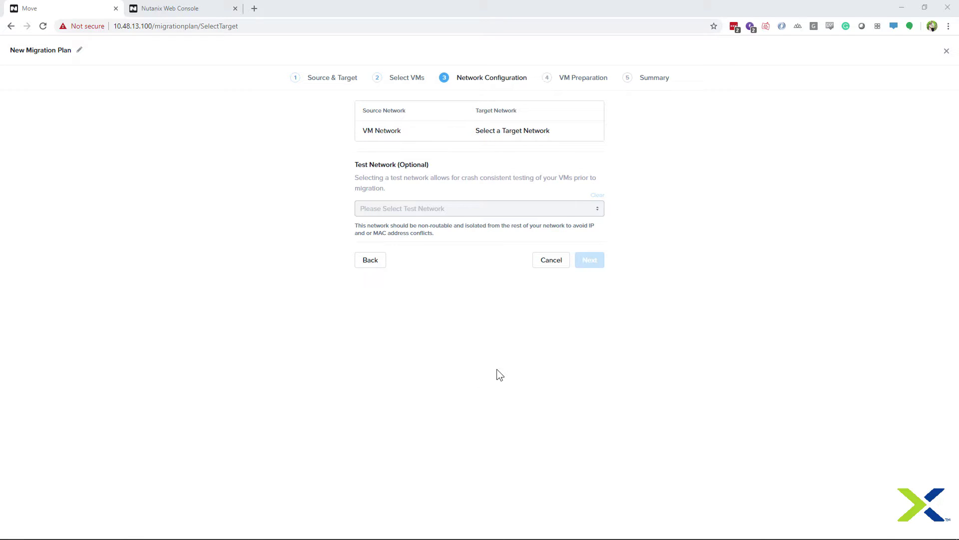
click(558, 125)
click(498, 186)
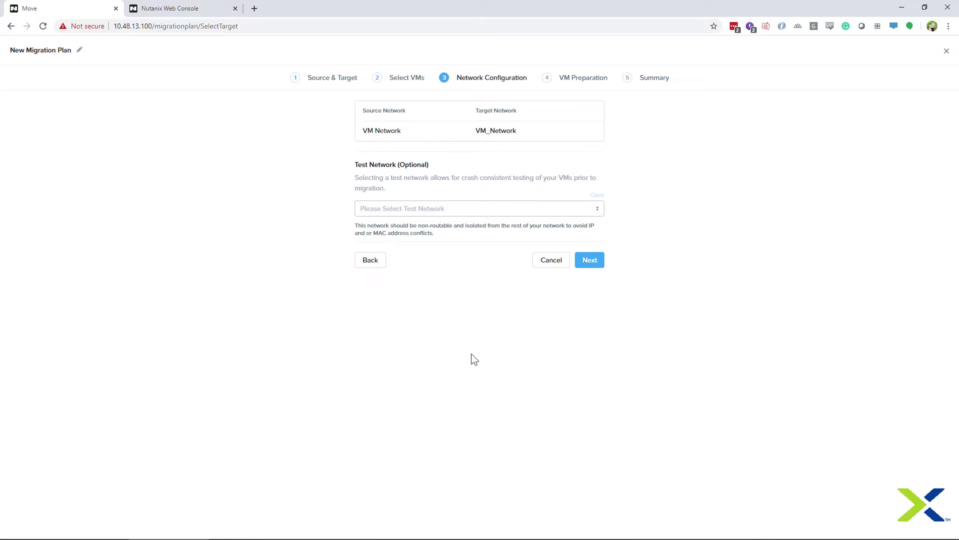
click(595, 209)
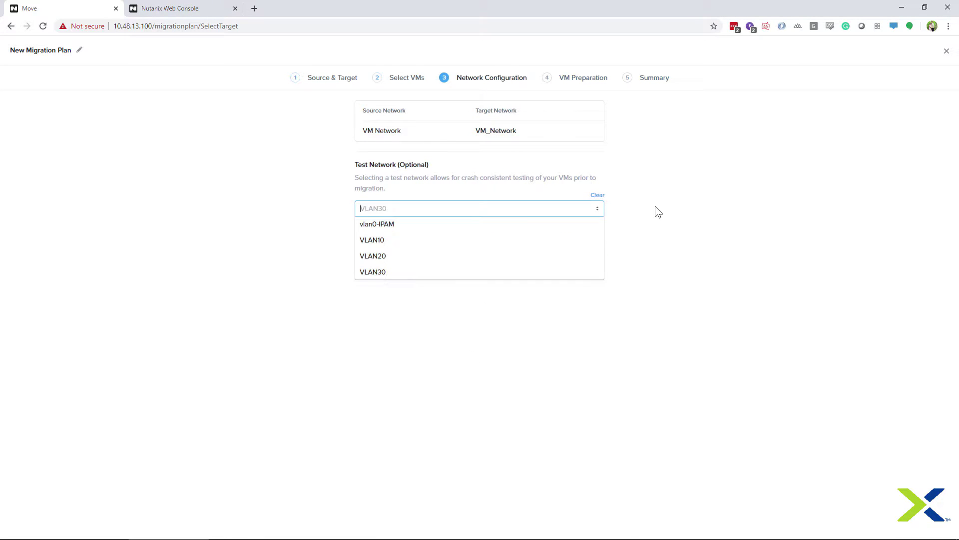
click(375, 272)
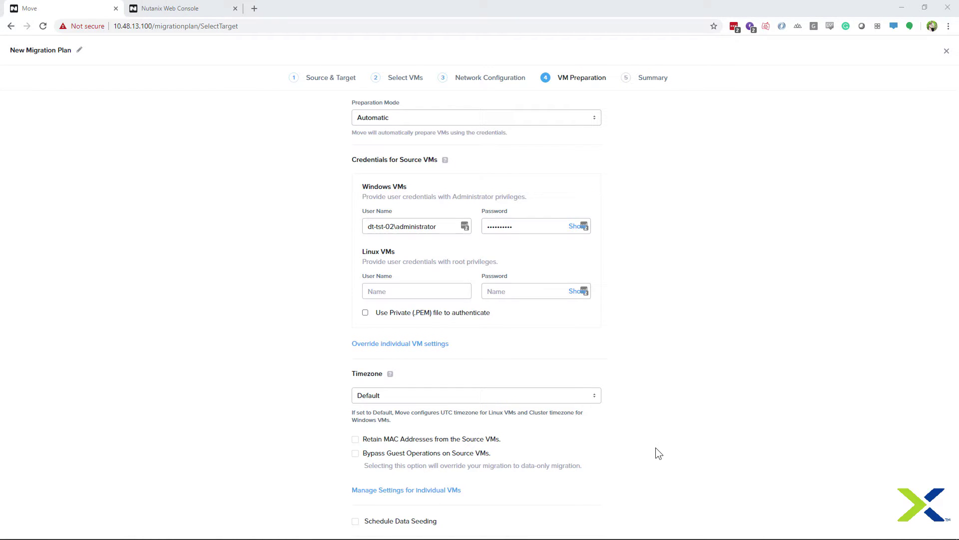
- Review the plan summary, then save and start the migration plan
scroll(655, 448, down, 1)
click(587, 521)
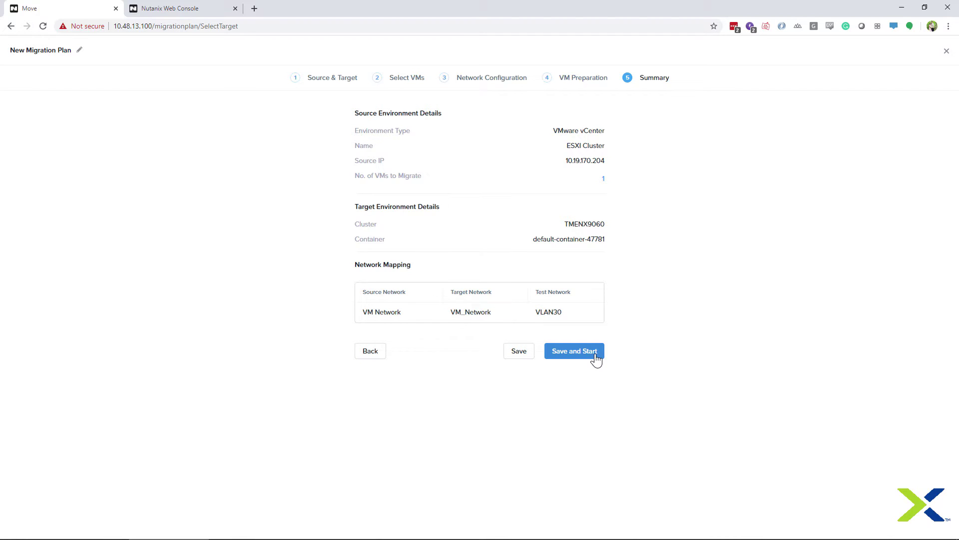
click(596, 355)
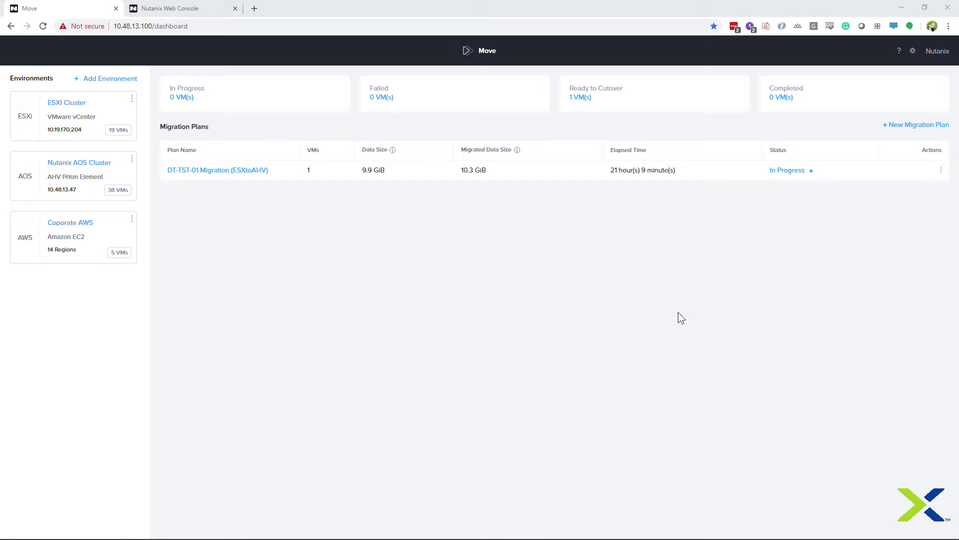
- Open the In Progress status of the DT-TST-01 Migration plan to see its details
mouse_move(789, 173)
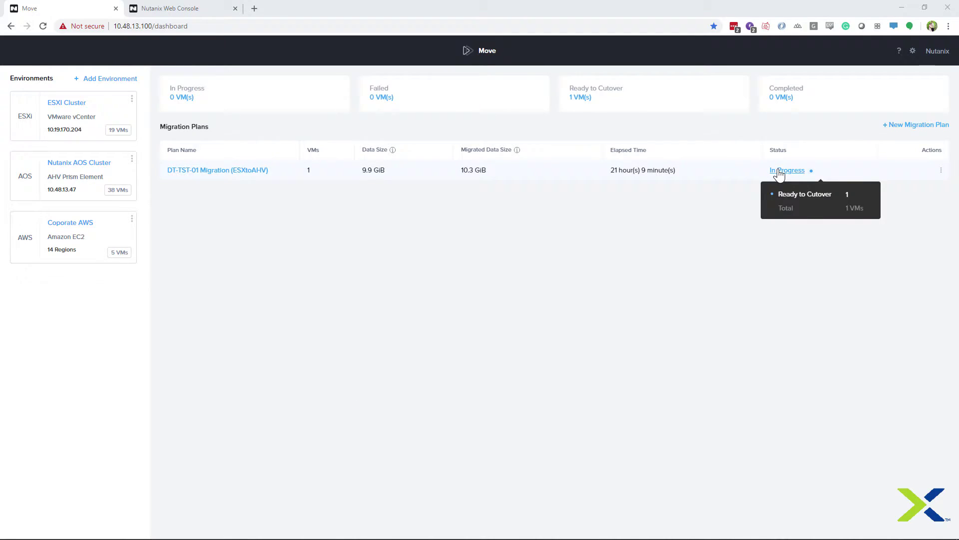
click(779, 170)
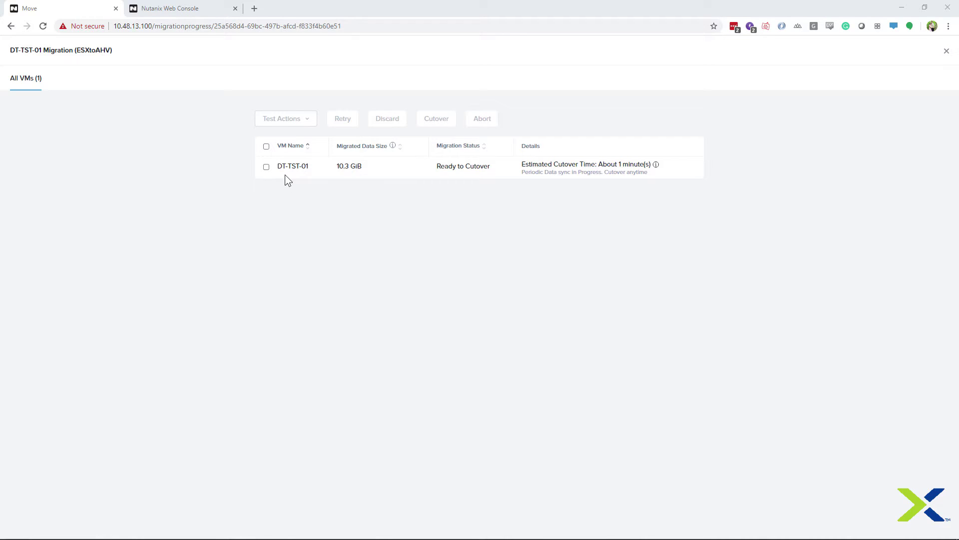
- Create and confirm a test VM for DT-TST-01 from the Test Actions menu
click(266, 167)
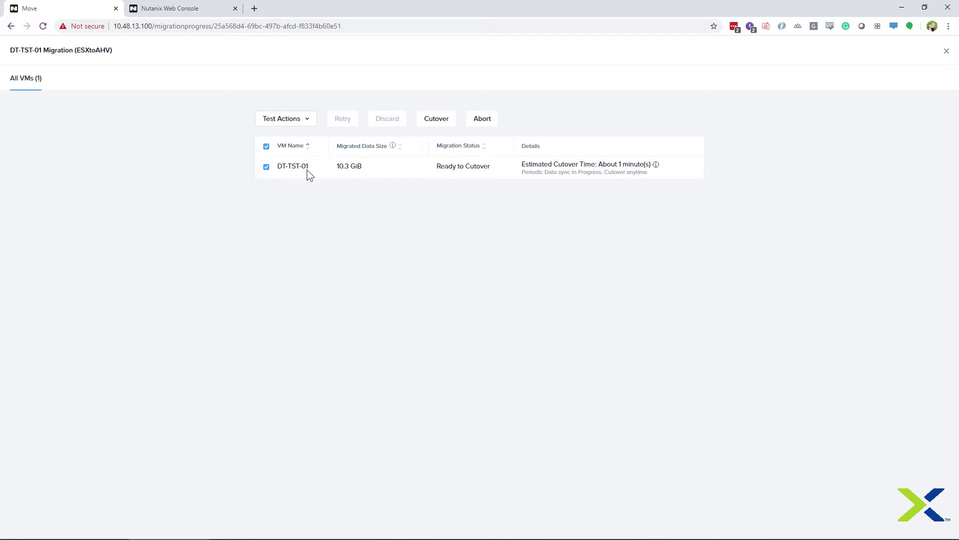
click(281, 121)
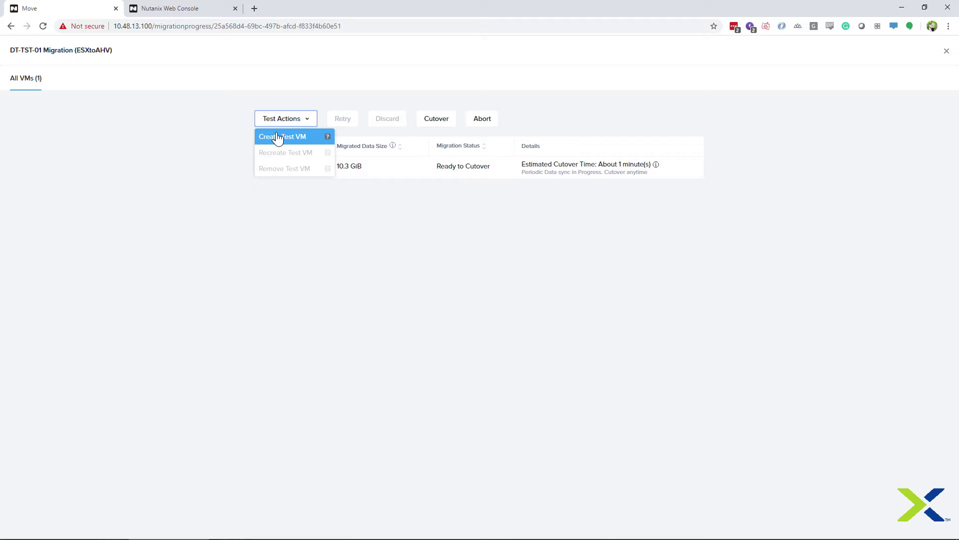
click(278, 137)
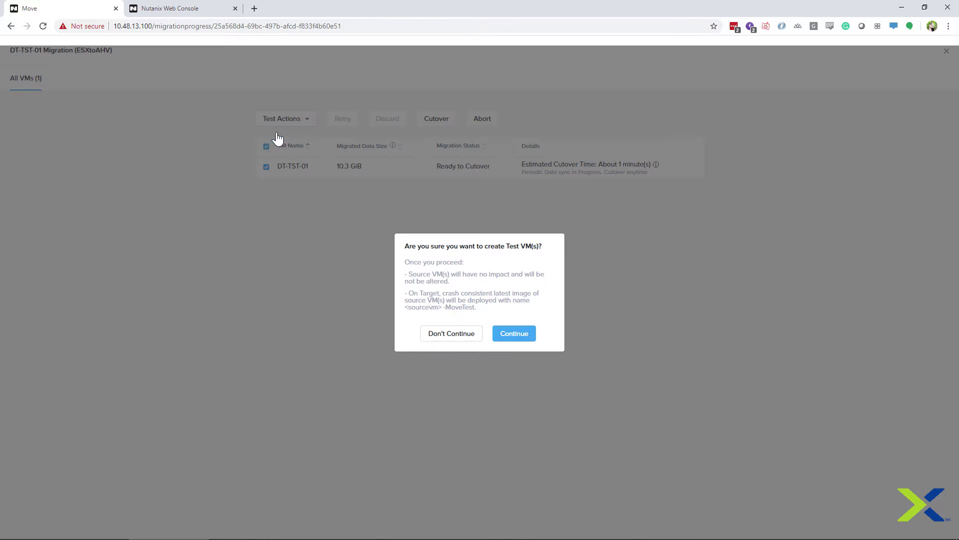
click(519, 336)
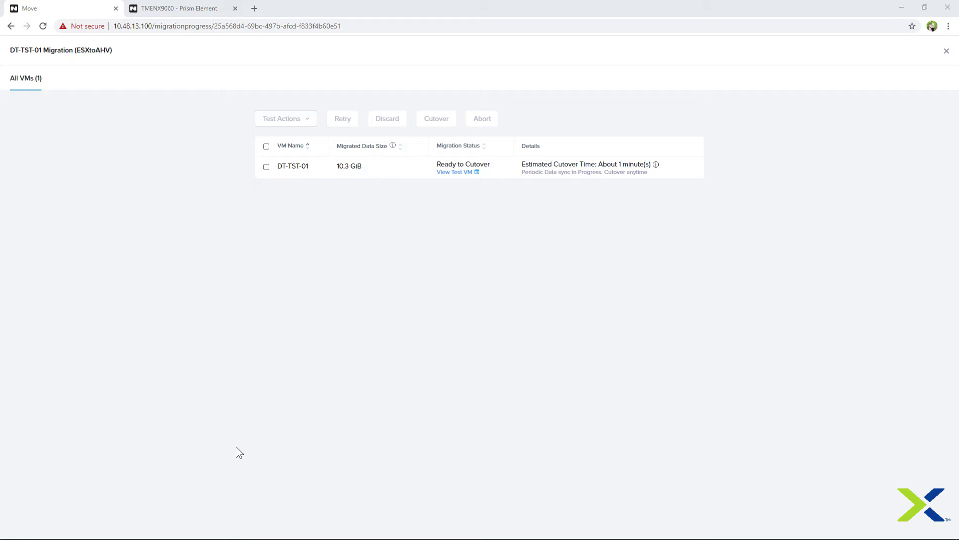
- Launch the console of DT-TST-01-MoveTest in Prism Element to see its Windows sign-in screen
click(200, 14)
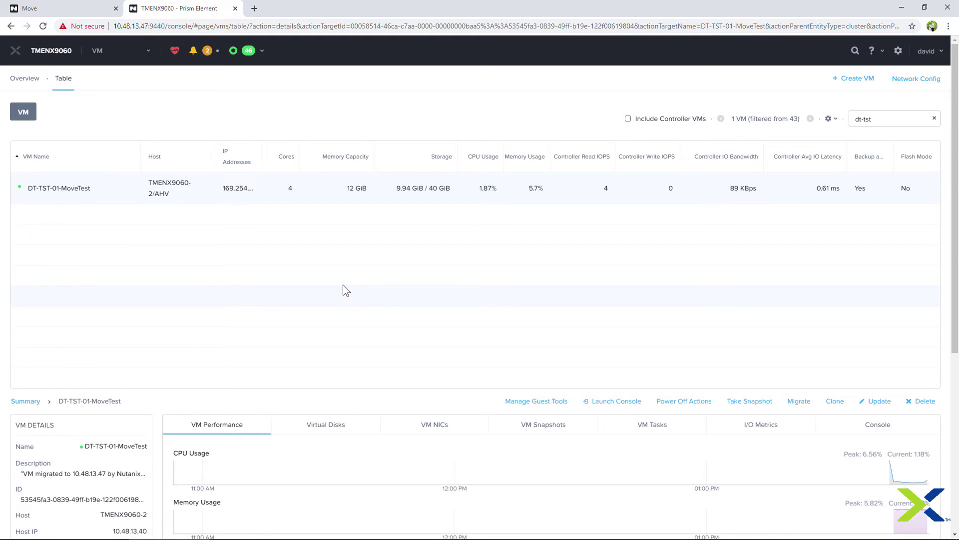
click(618, 402)
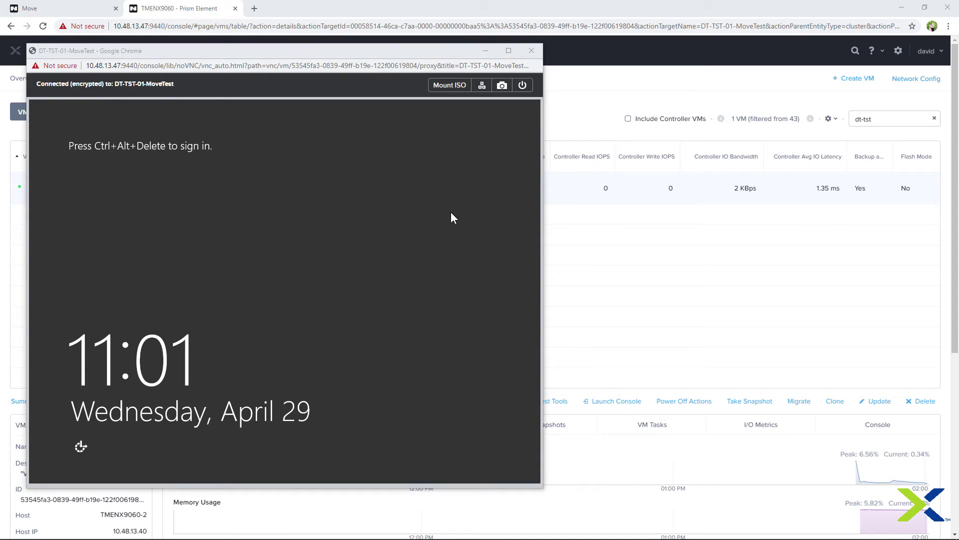
- Close the test VM console, then select DT-TST-01 in Move and confirm its cutover
click(531, 50)
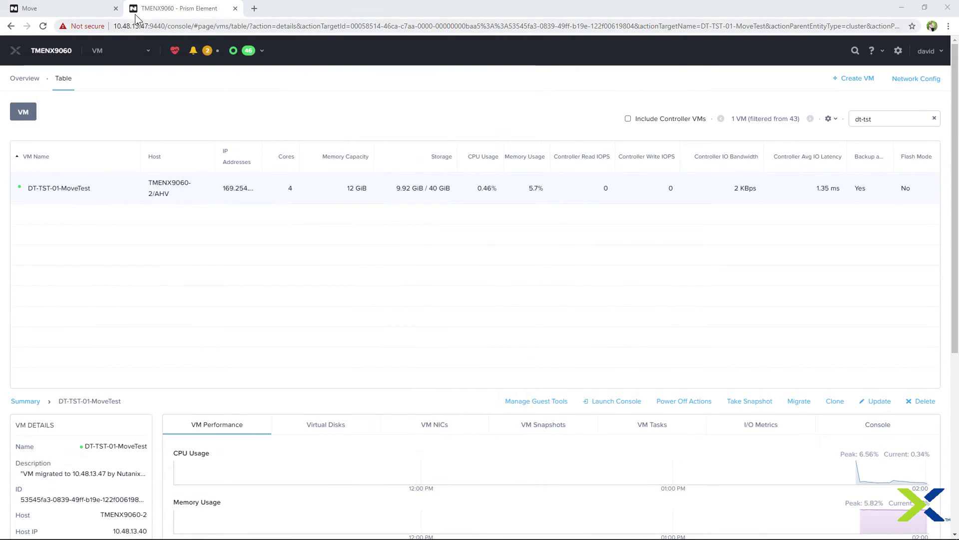
click(82, 9)
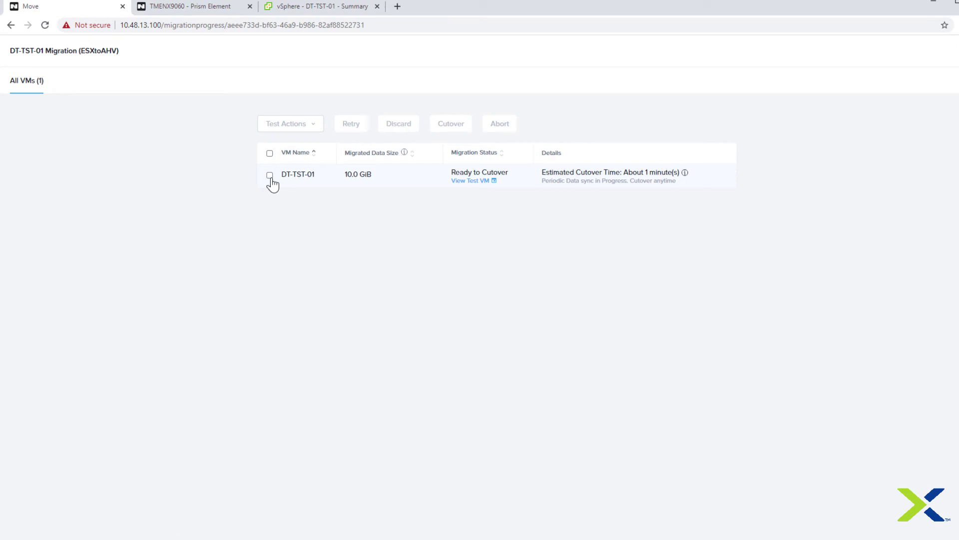
click(270, 176)
click(452, 125)
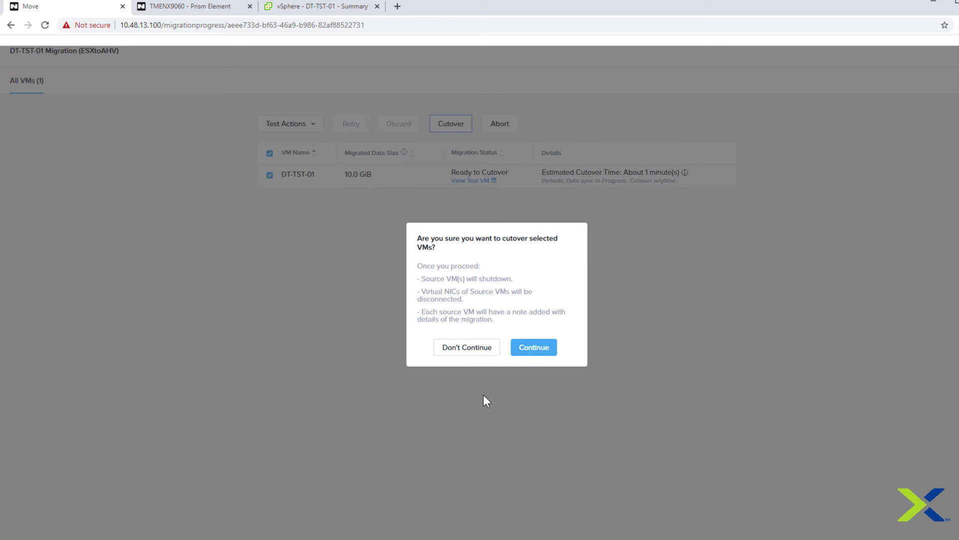
click(542, 358)
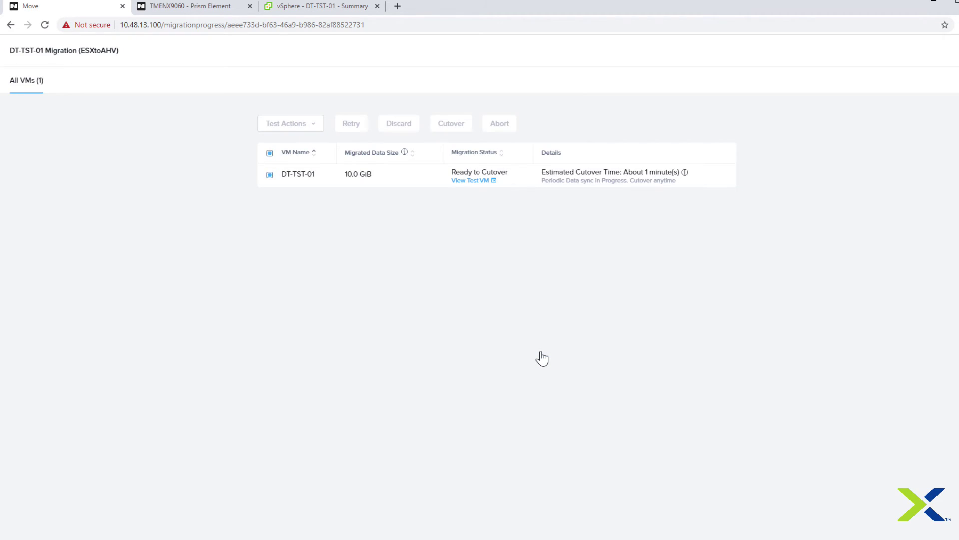